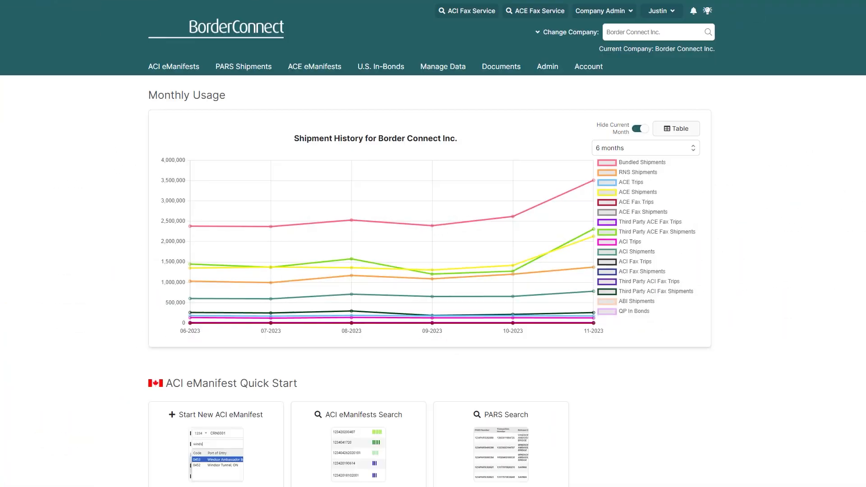
# Start a new ACI eManifest for trip CRN20231205, then save it and start a new ACI shipment.
pyautogui.moveTo(184, 69)
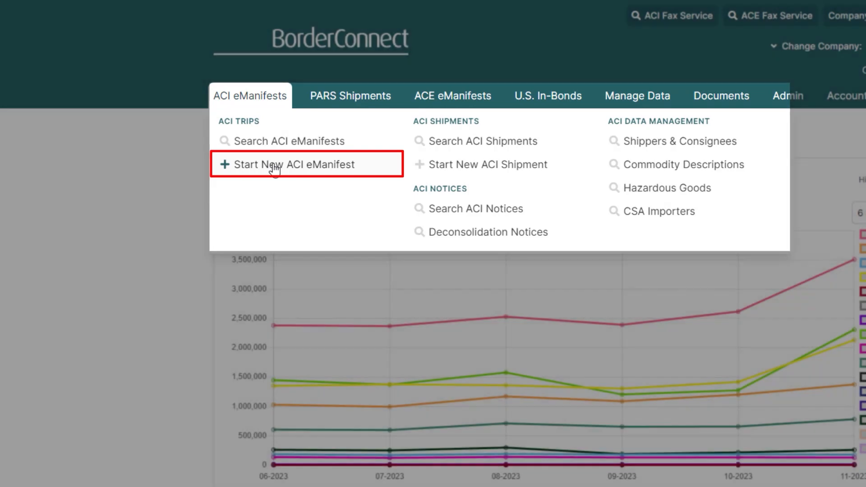
pyautogui.click(274, 166)
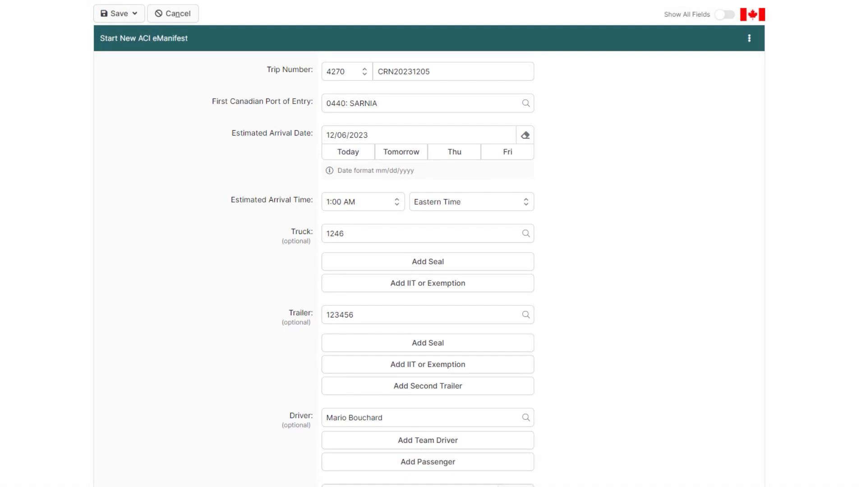
pyautogui.scroll(-5, 428, 244)
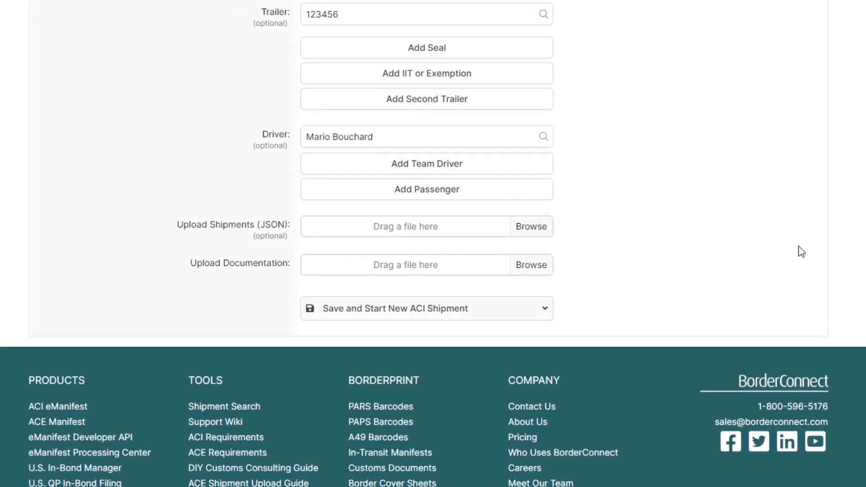
pyautogui.click(487, 337)
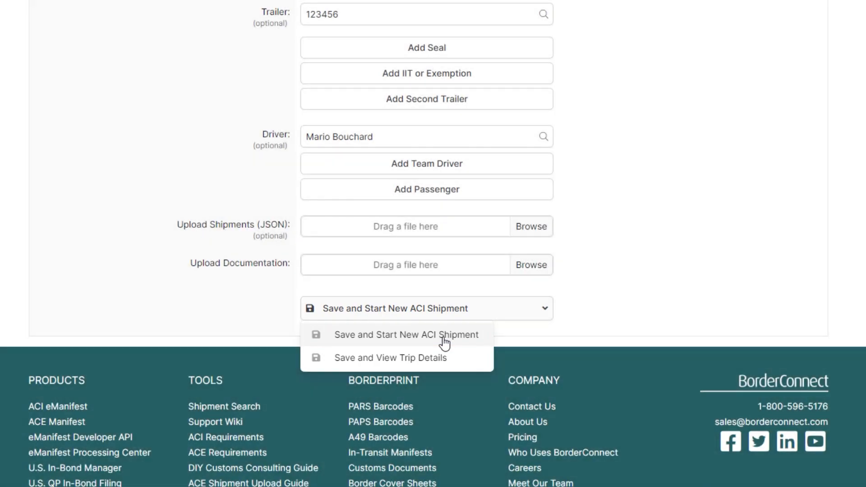
pyautogui.click(445, 337)
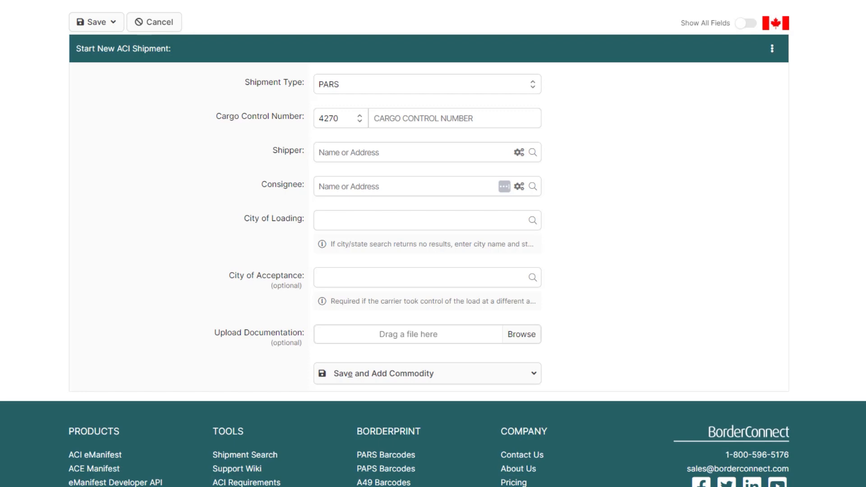
# Set the shipment type to Orders In Council and enter 000120523 as the cargo control number.
pyautogui.click(512, 88)
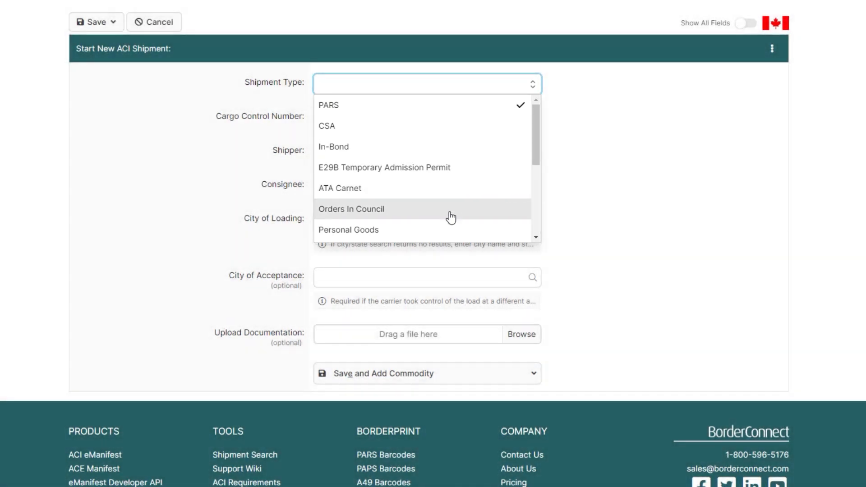
pyautogui.click(451, 215)
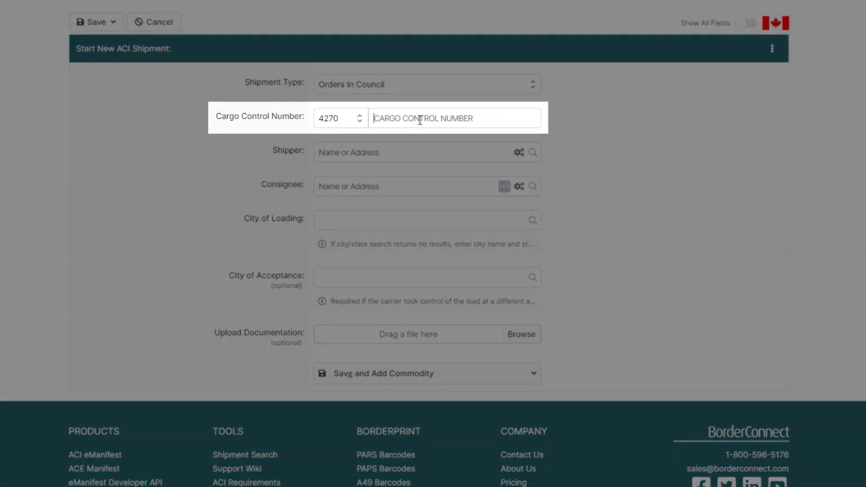
pyautogui.click(420, 118)
pyautogui.write('000120523')
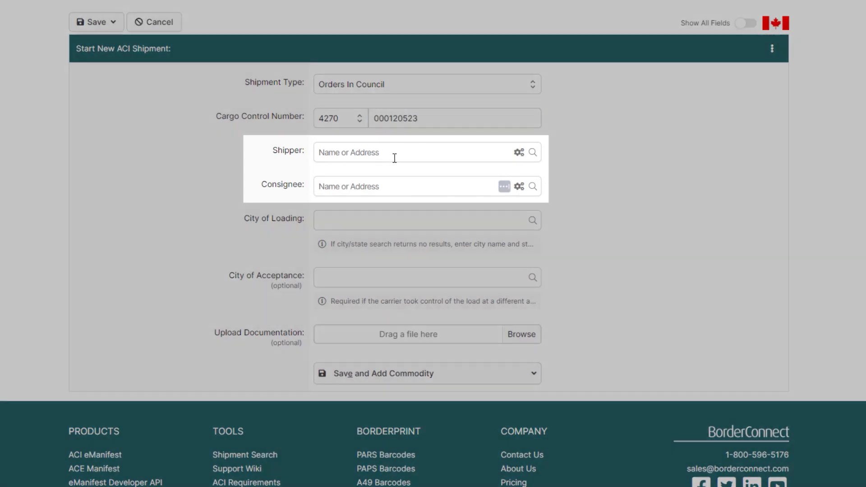
# Look up Atlantis Logistics LLC and select it as the shipment's shipper.
pyautogui.click(394, 153)
pyautogui.write('atlanti')
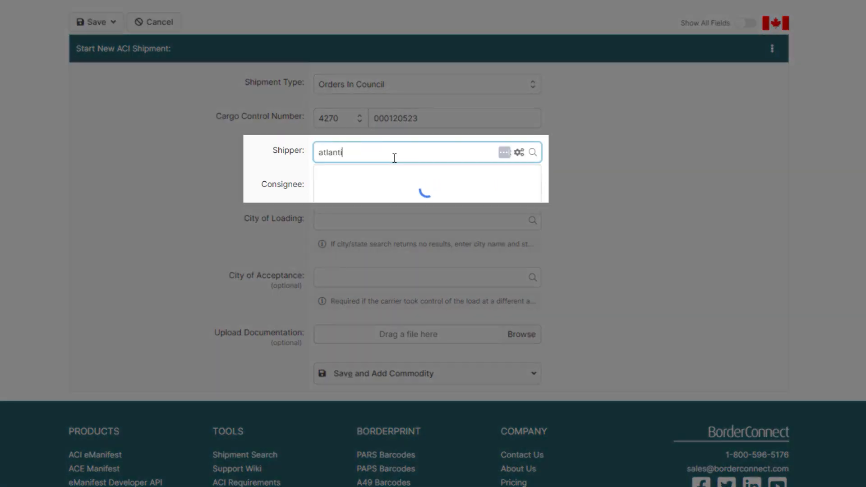
pyautogui.write('s lo')
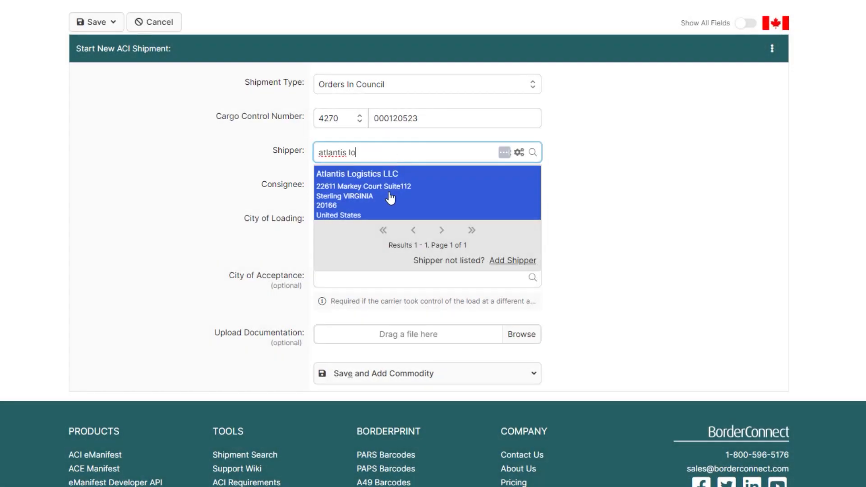
pyautogui.click(391, 198)
# Look up the existing consignee Black Mountain Picks by its street address and select it for the shipment.
pyautogui.click(389, 187)
pyautogui.write('2050 scotia')
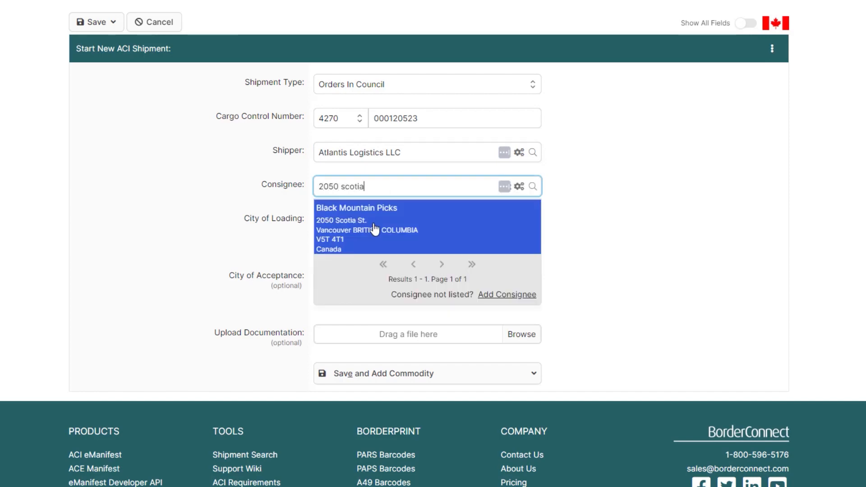
pyautogui.click(374, 229)
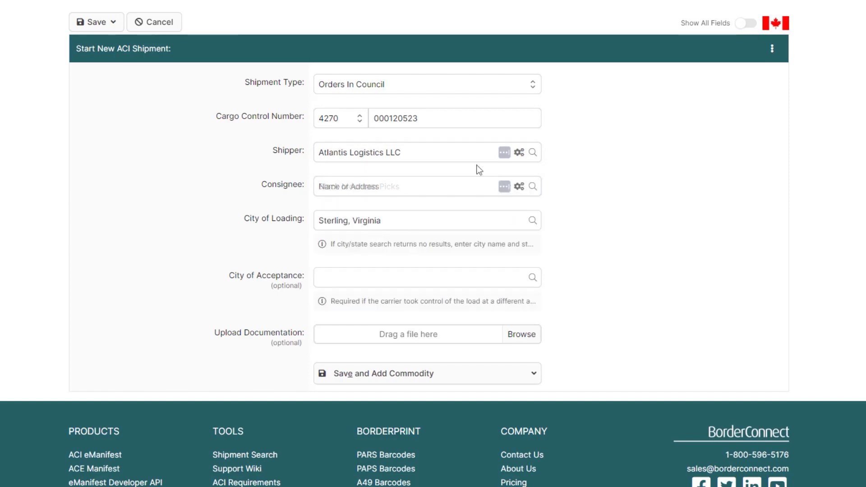
# Create a new consignee record for the shipment with the name exoplanet initiative.
pyautogui.click(358, 187)
pyautogui.write('exoplan')
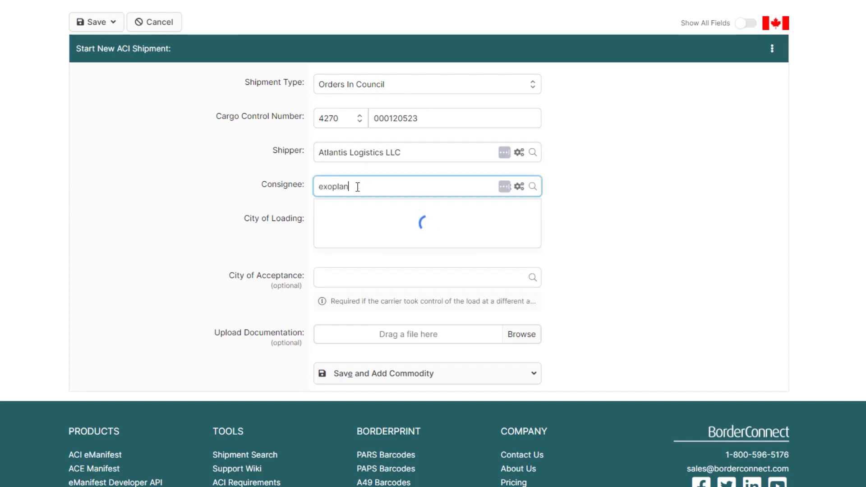
pyautogui.click(429, 243)
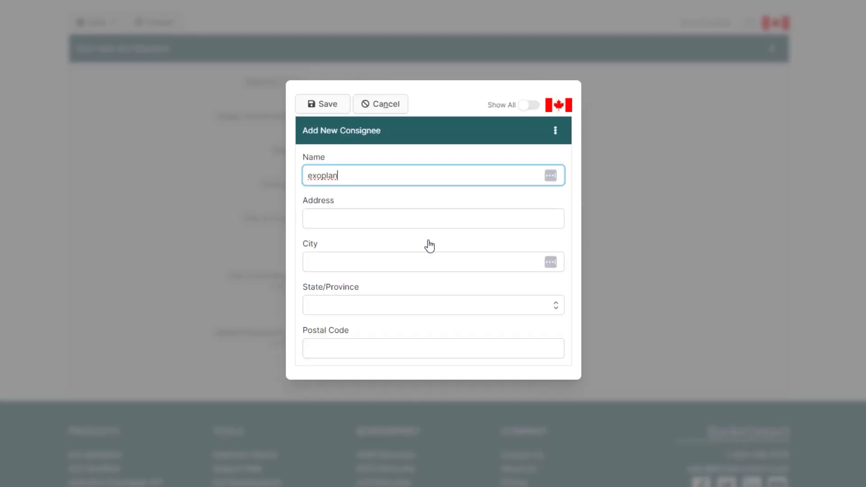
pyautogui.write('et initiative')
# Fill in the new consignee's street address, city London, province Ontario and postal code, and save the record.
pyautogui.click(426, 221)
pyautogui.write('1234 Fake Rd')
pyautogui.click(422, 261)
pyautogui.write('London')
pyautogui.click(410, 304)
pyautogui.click(377, 247)
pyautogui.click(361, 348)
pyautogui.write('N1N4R5')
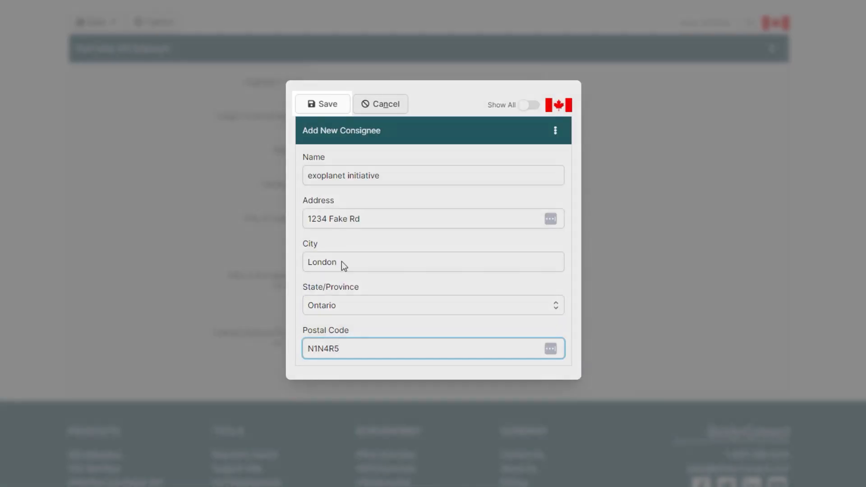
pyautogui.click(329, 110)
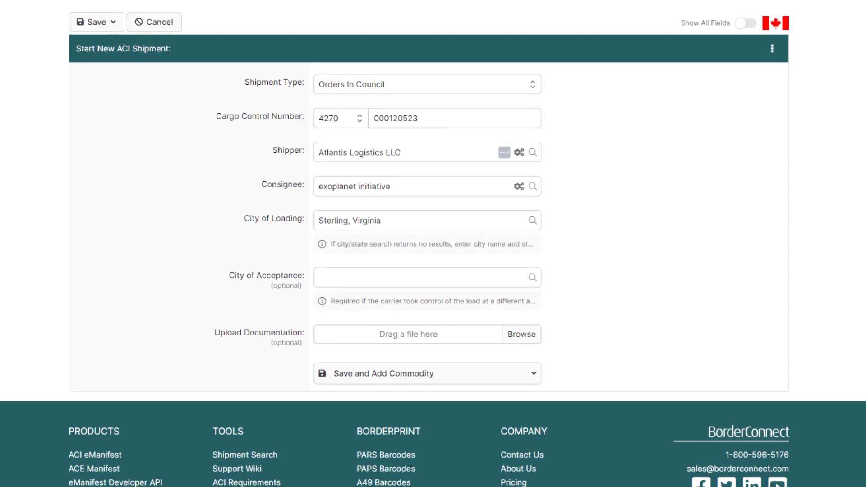
# Save the shipment and add a commodity with the description "Electronics, drilling equipment".
pyautogui.click(485, 379)
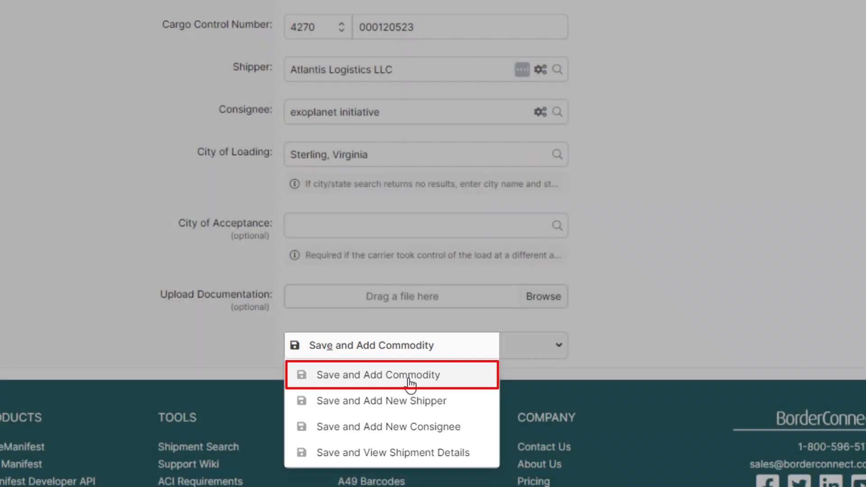
pyautogui.click(411, 383)
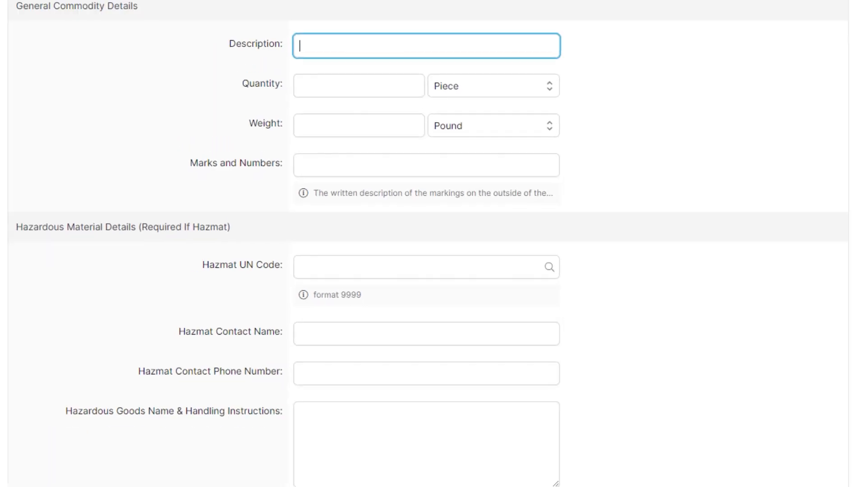
pyautogui.click(348, 110)
pyautogui.write('Electronics, drilling equipment')
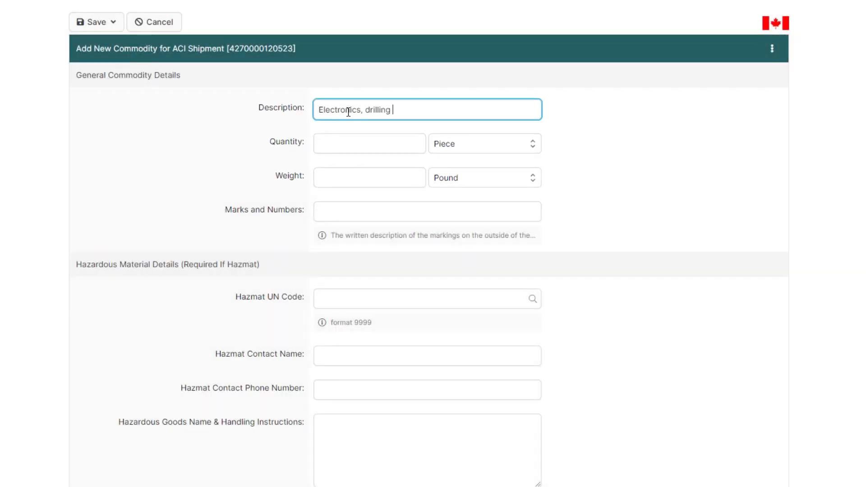
# Set the commodity's quantity to 12 cases and its weight to 11050 kilograms.
pyautogui.click(351, 142)
pyautogui.write('12')
pyautogui.click(462, 143)
pyautogui.write('case')
pyautogui.click(462, 166)
pyautogui.click(364, 179)
pyautogui.write('11050')
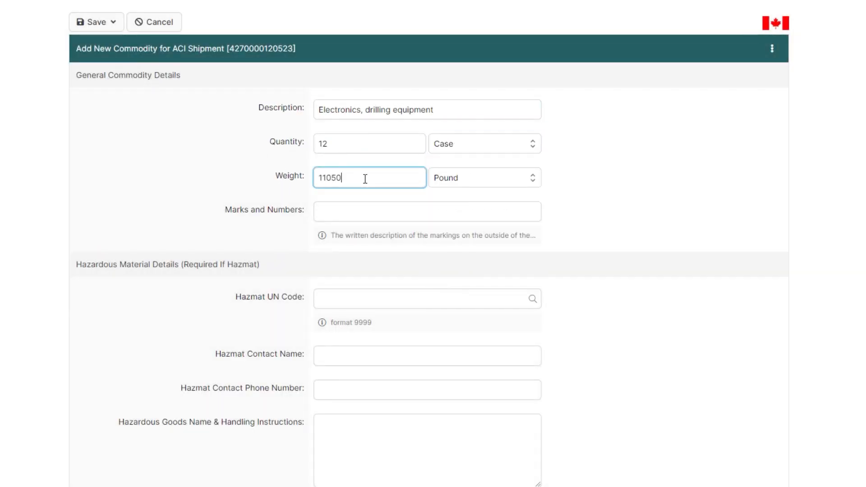
pyautogui.click(464, 178)
pyautogui.click(462, 199)
# Save the commodity and go back to the ACI shipment.
pyautogui.scroll(-5, 433, 243)
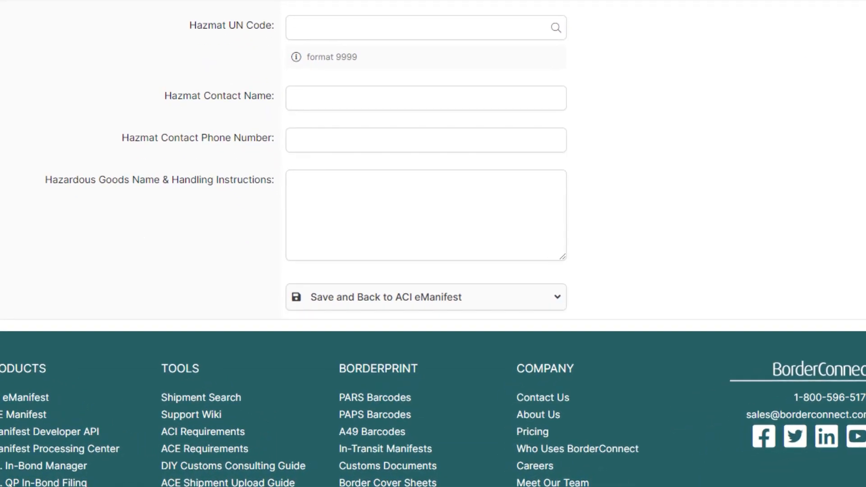
pyautogui.click(537, 296)
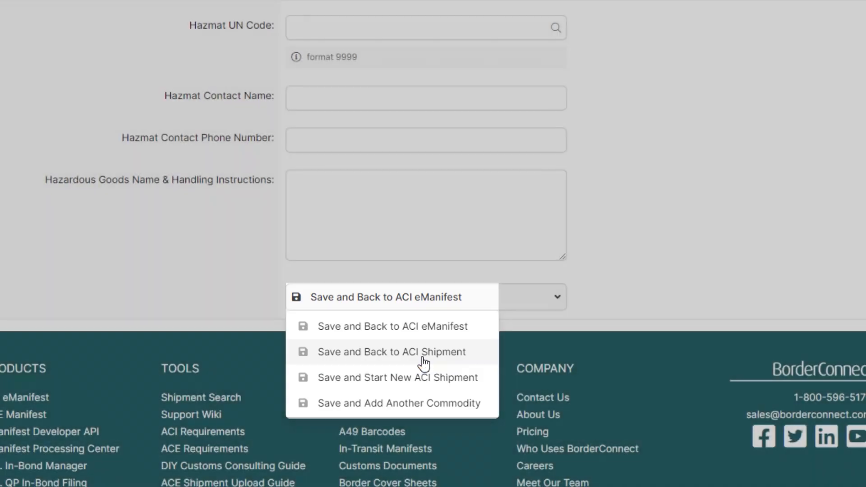
pyautogui.click(424, 358)
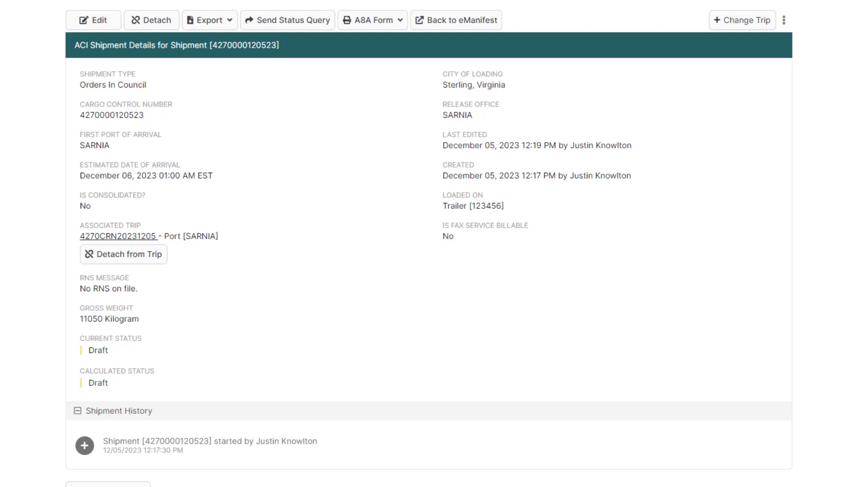
# Print the shipment's A8A form and return to the ACI eManifest.
pyautogui.click(383, 24)
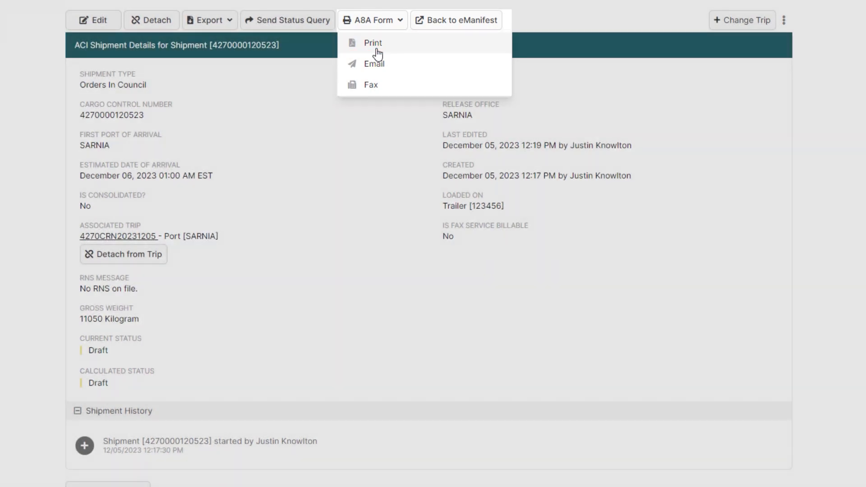
pyautogui.click(374, 43)
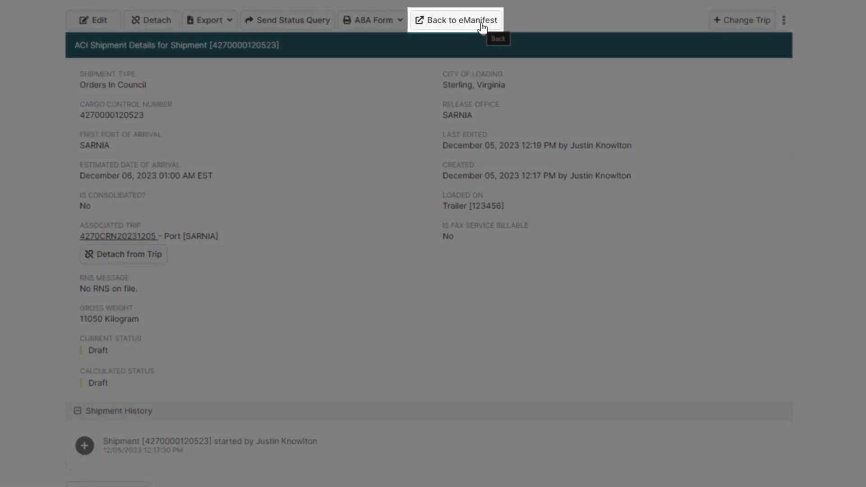
pyautogui.click(482, 25)
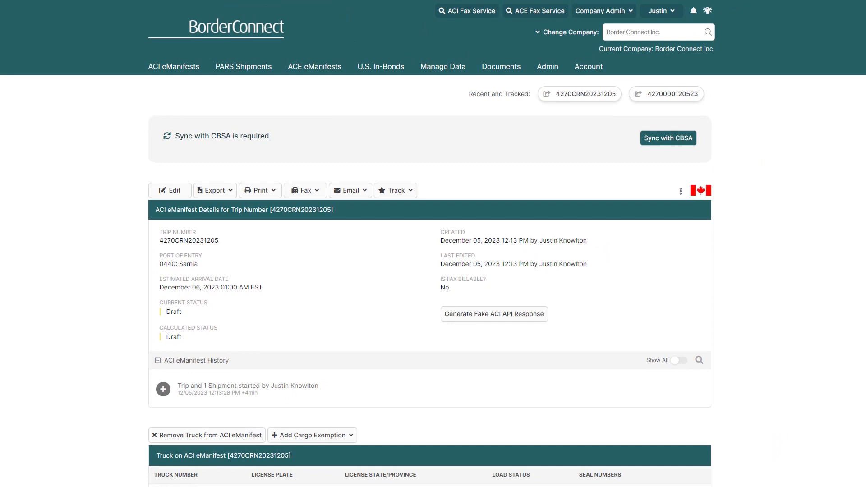
# Review the truck, trailer, driver and shipment on the eManifest, and sync it with CBSA.
pyautogui.scroll(-7, 433, 271)
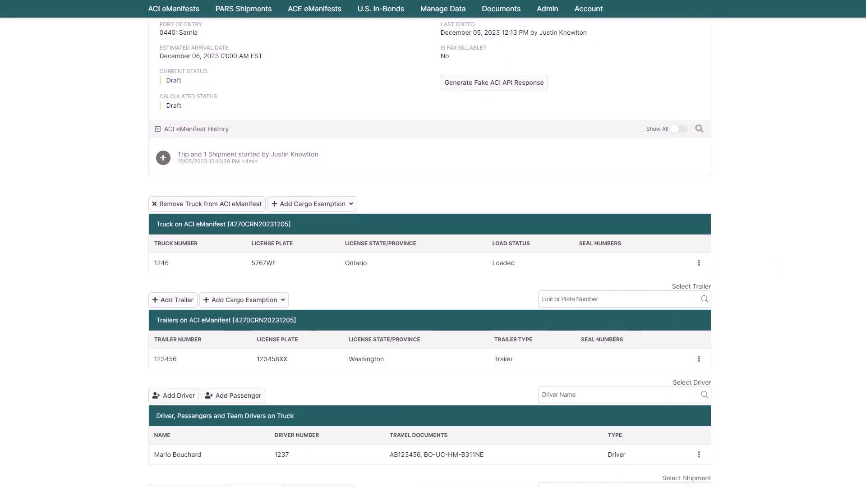
pyautogui.scroll(-4, 433, 271)
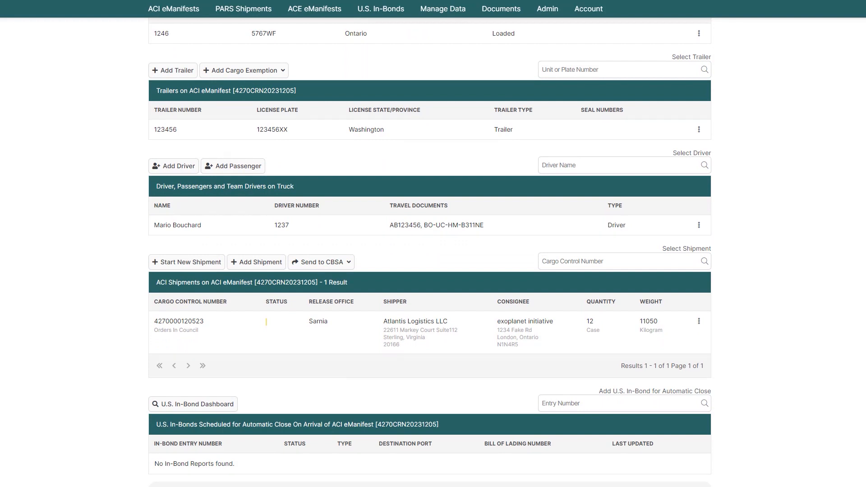
pyautogui.scroll(9, 433, 270)
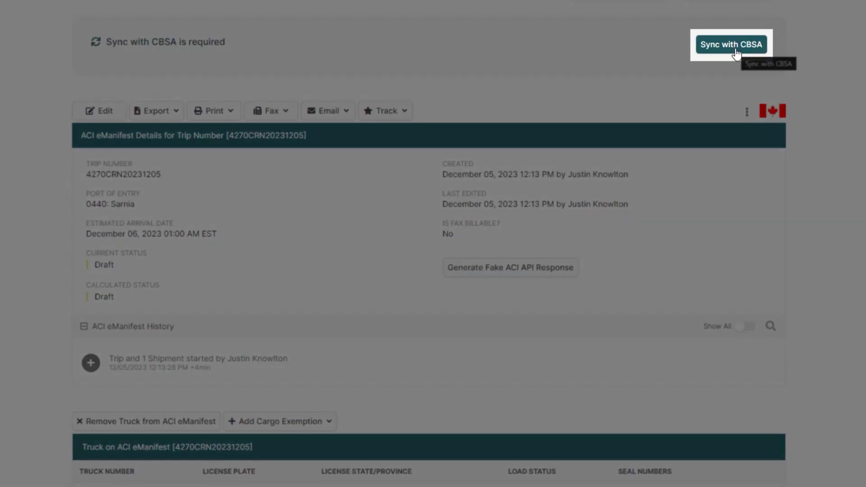
pyautogui.click(734, 45)
pyautogui.click(553, 256)
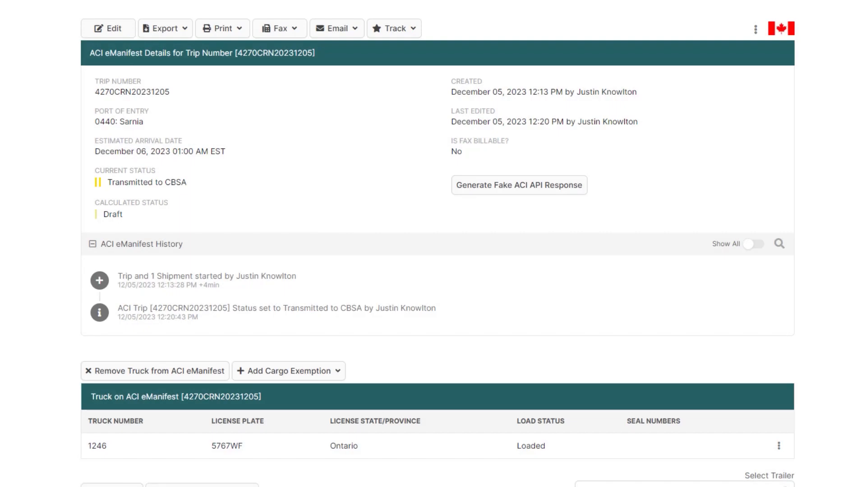